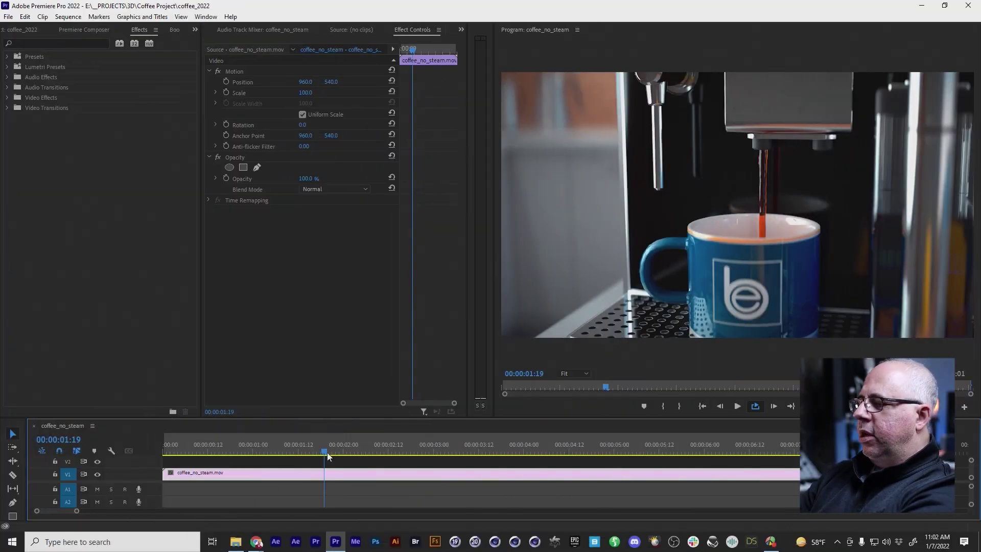
Play the coffee clip from the start to review it, and launch Particle Illusion from its BCC Particle Illusion effect
key("Home")
key("space")
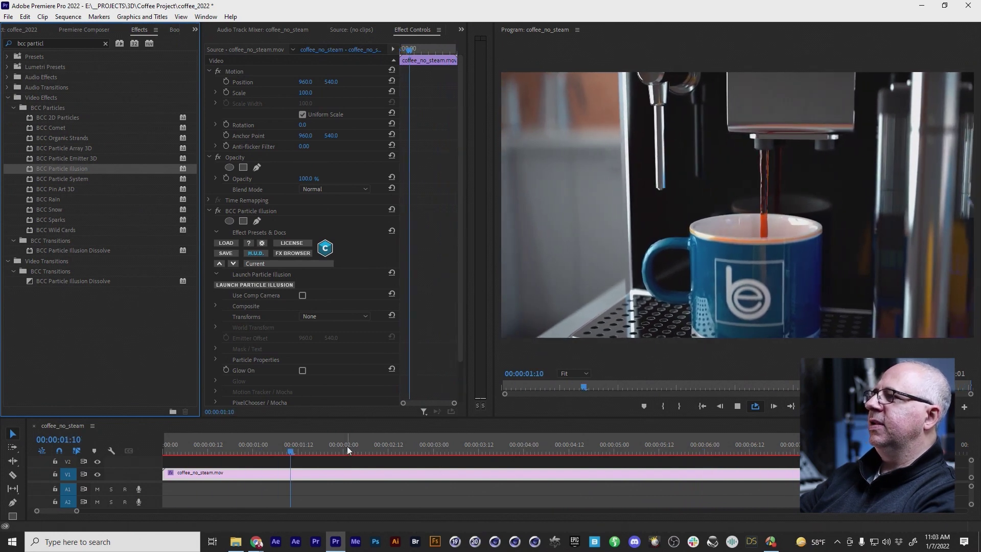
key("space")
left_click(259, 285)
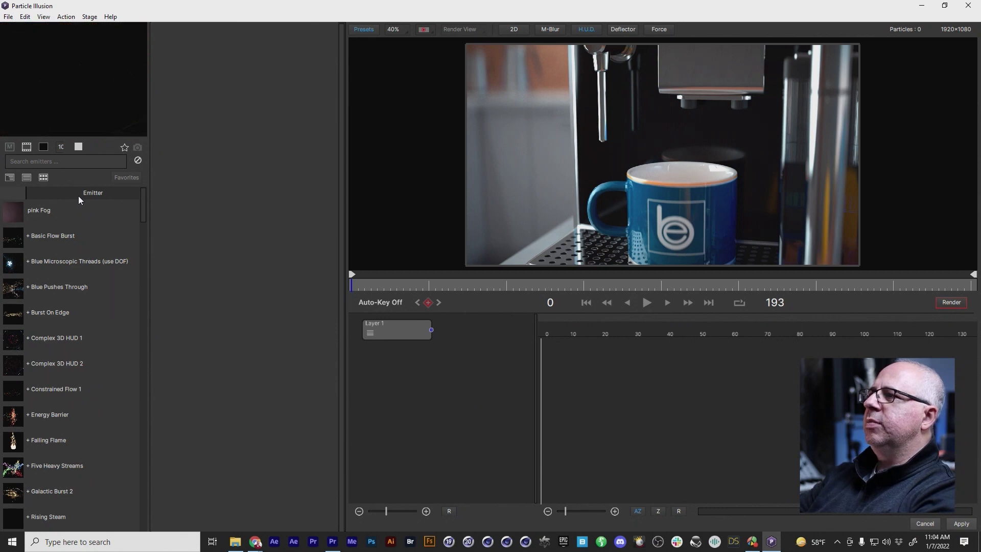
Browse the emitter library with the list sorted by name in descending and ascending order
left_click(90, 194)
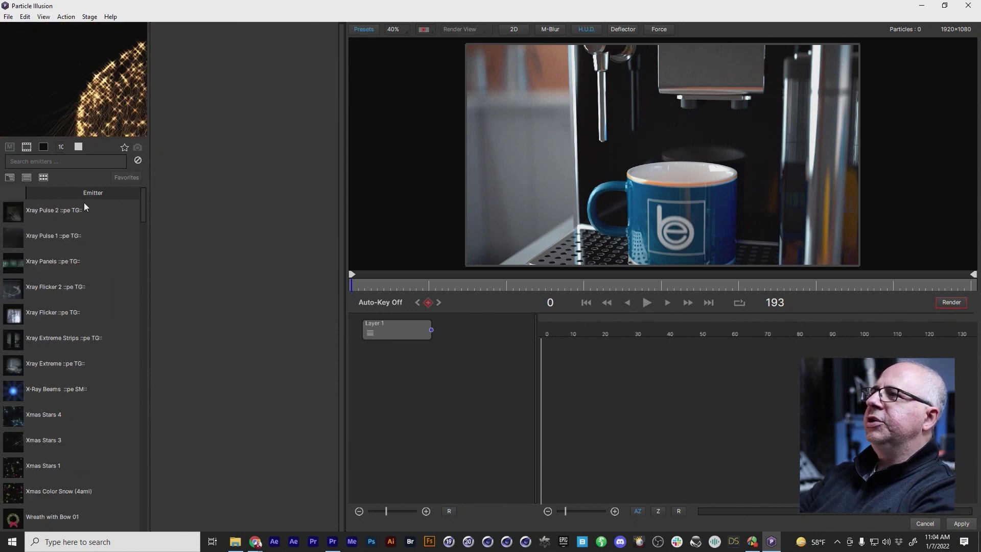
scroll(94, 321, "down", 10)
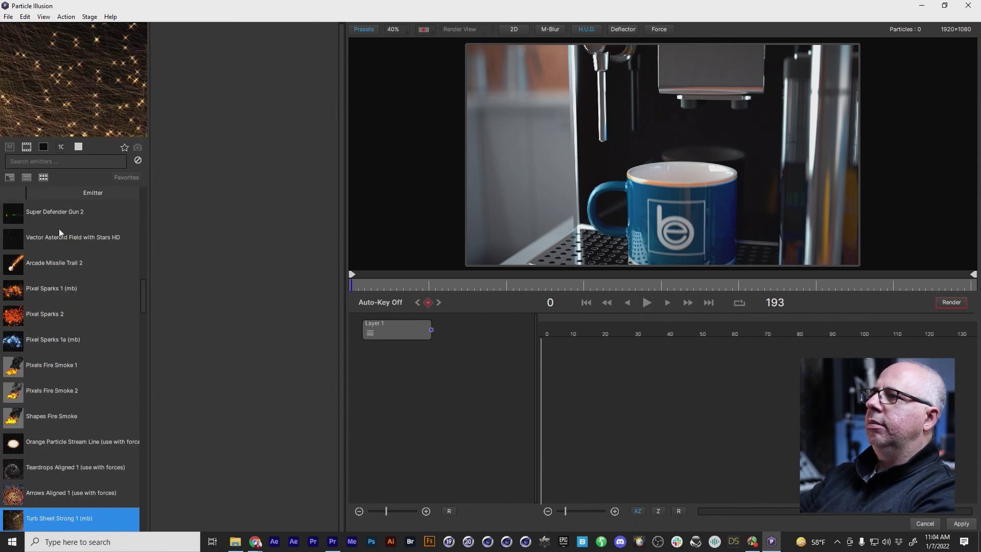
left_click(91, 196)
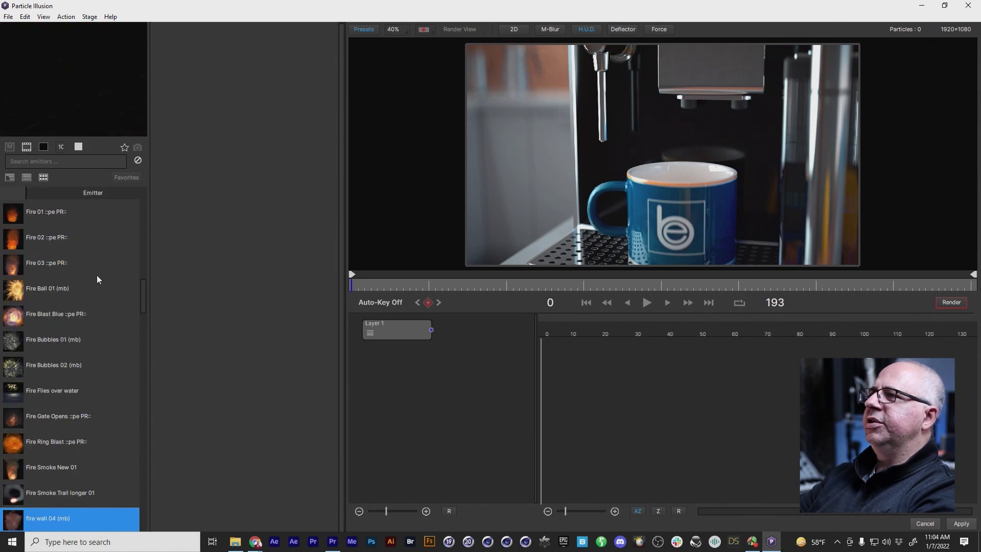
left_click_drag(136, 287, 147, 184)
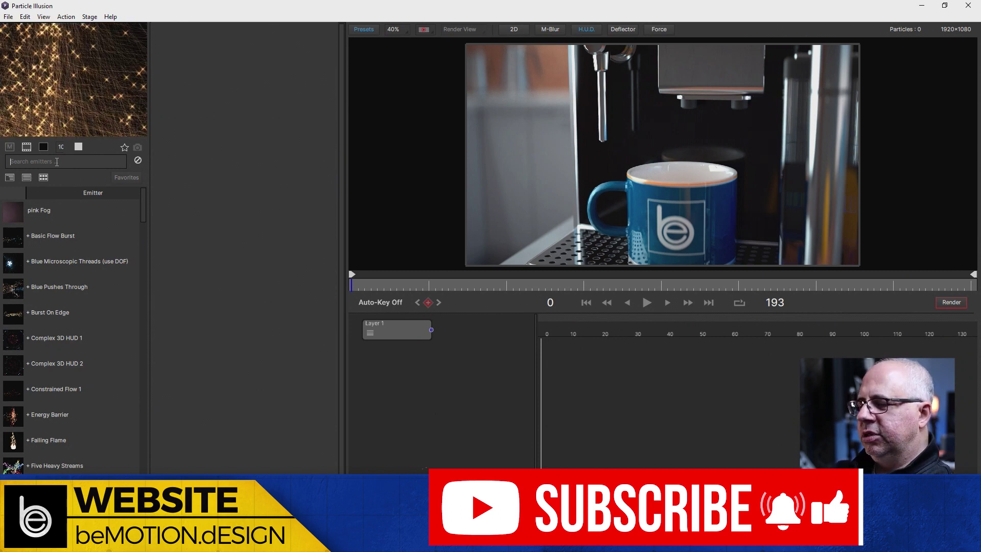
Search the emitters for "steam", preview the smoke columns, and add the second Steamy smoke column 01 just above the mug
left_click(57, 162)
type("steam")
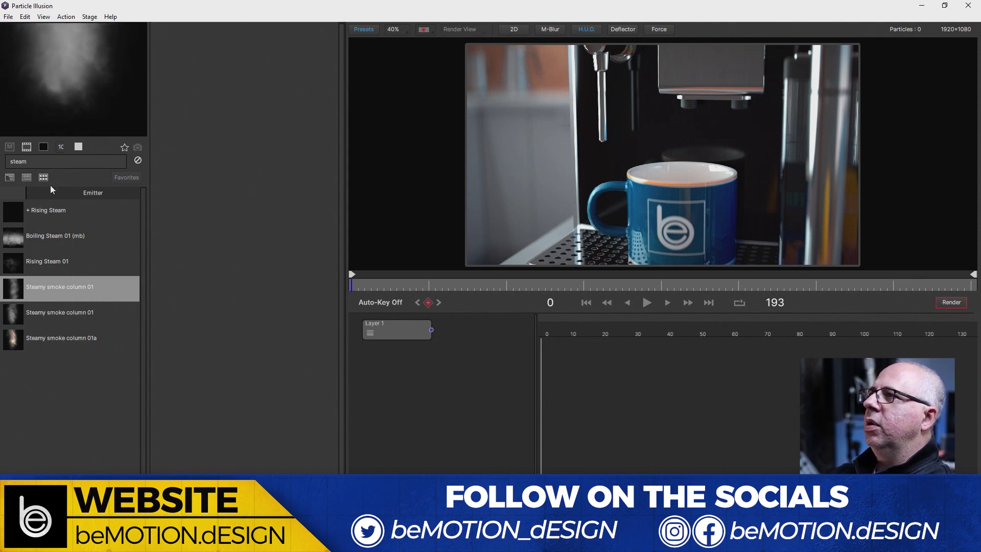
left_click(72, 307)
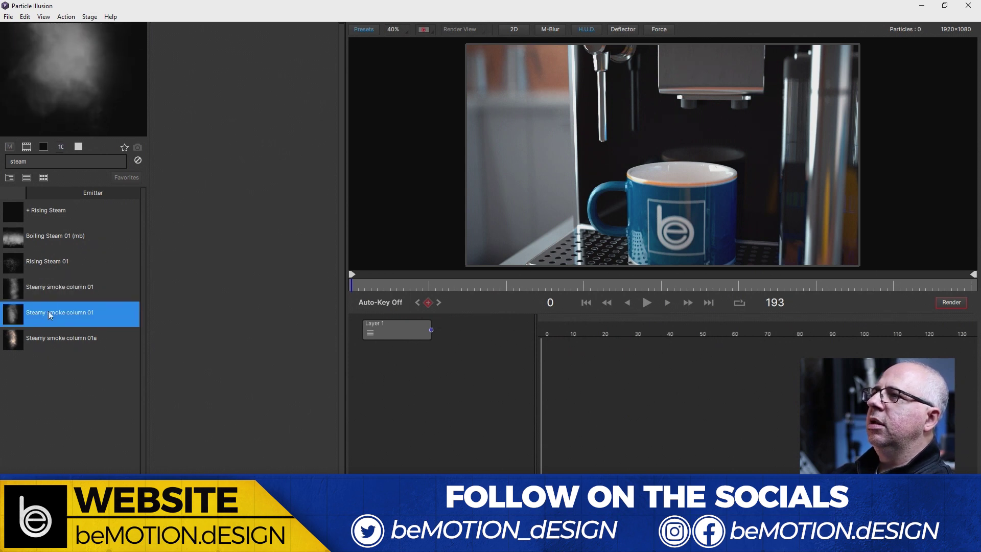
left_click(91, 350)
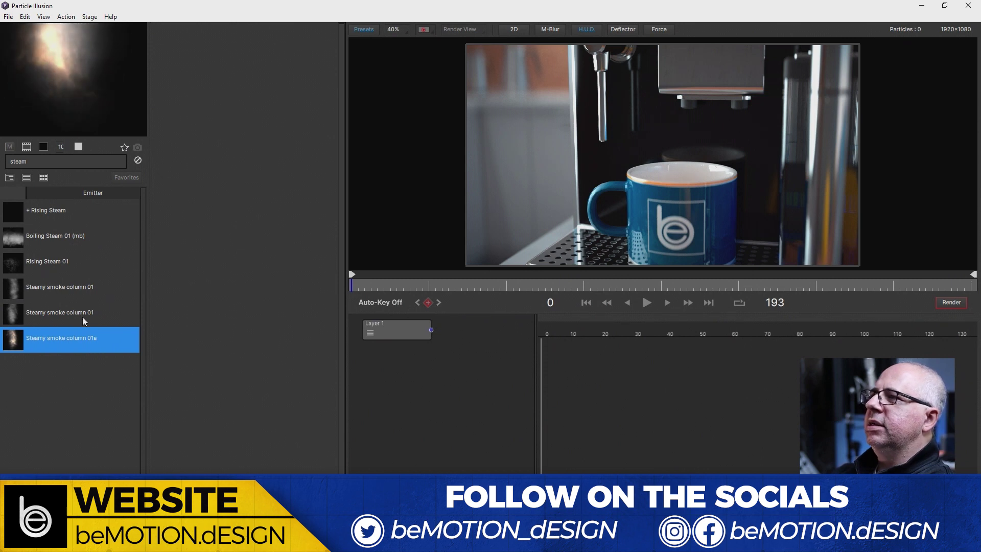
left_click(38, 321)
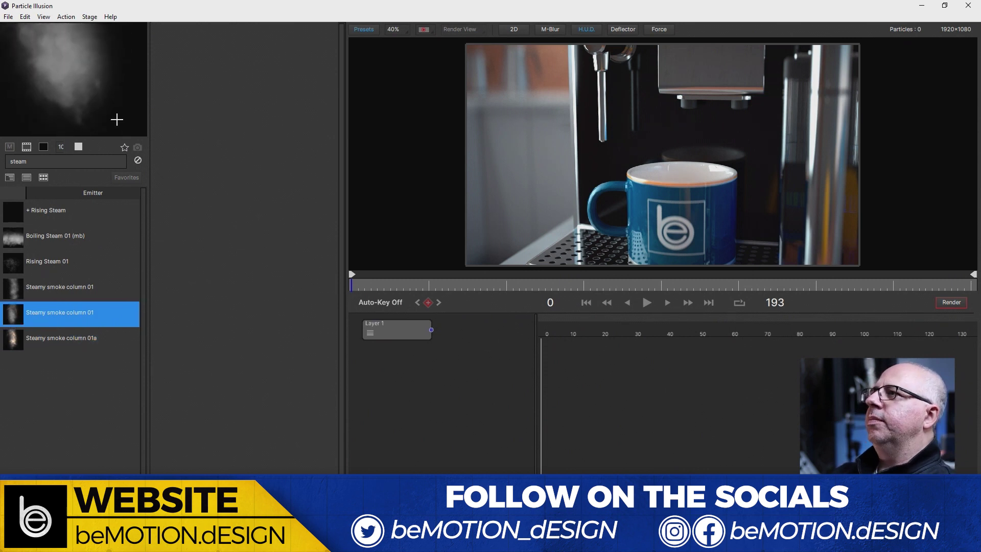
double_click(84, 318)
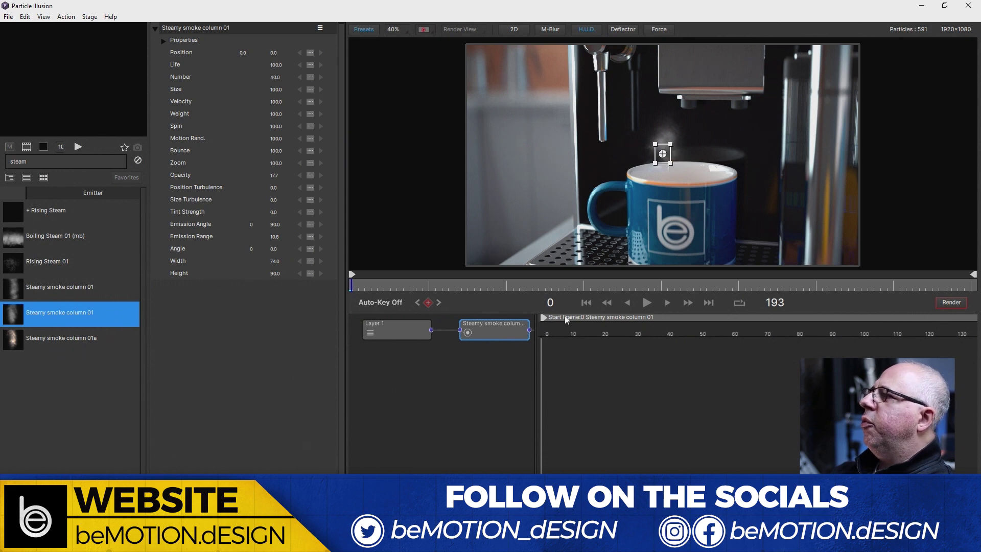
Widen the steam emitter to a width of 303 and preview the particles across the clip
key("space")
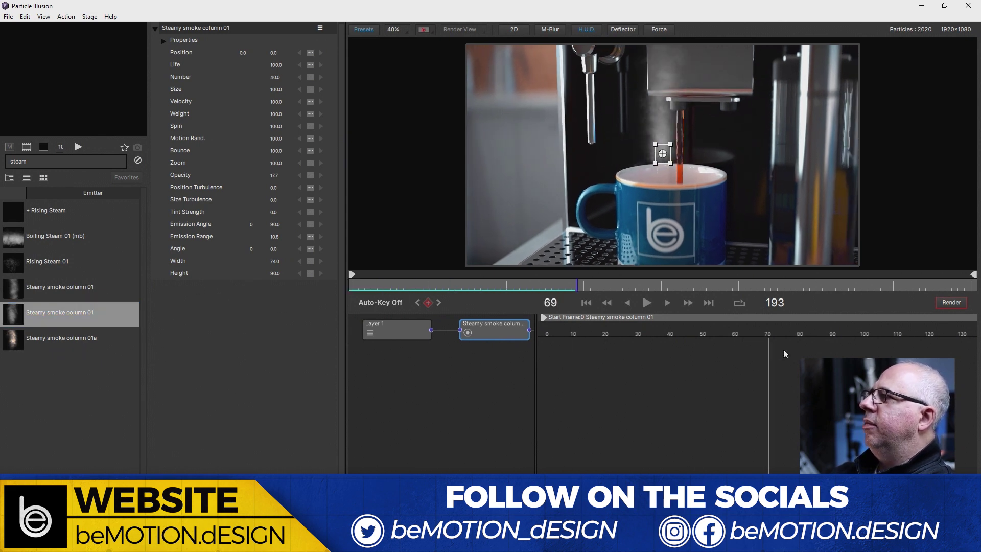
left_click_drag(937, 356, 604, 356)
left_click_drag(274, 261, 397, 271)
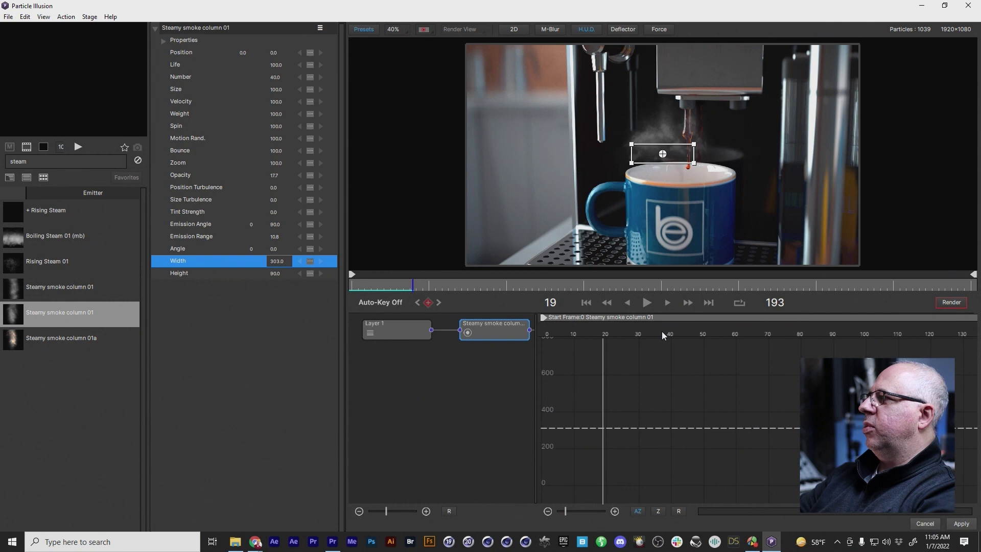
left_click(599, 340)
left_click_drag(598, 336, 709, 345)
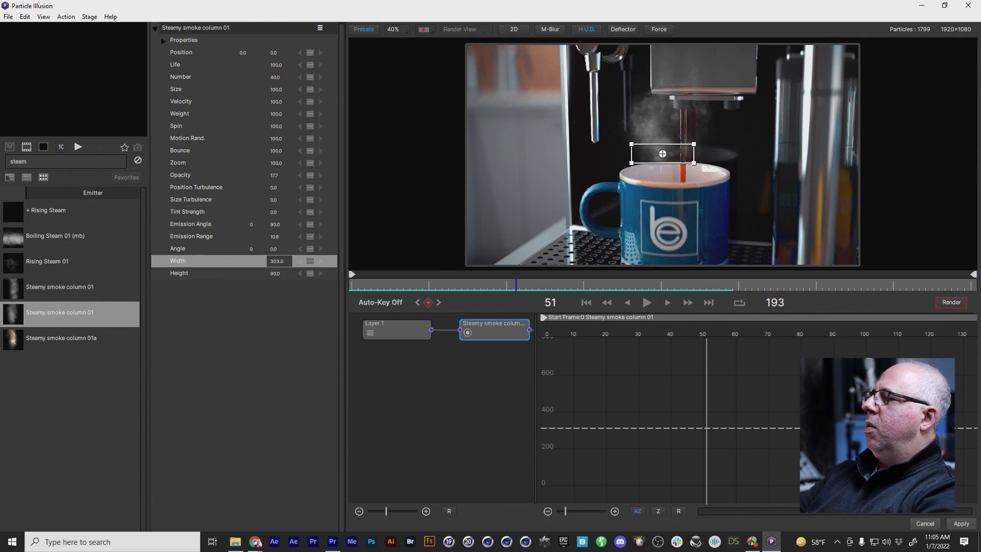
Return to Premiere Pro with the steam applied, check it along the timeline, and park the playhead at 00:00:02:11
key("b")
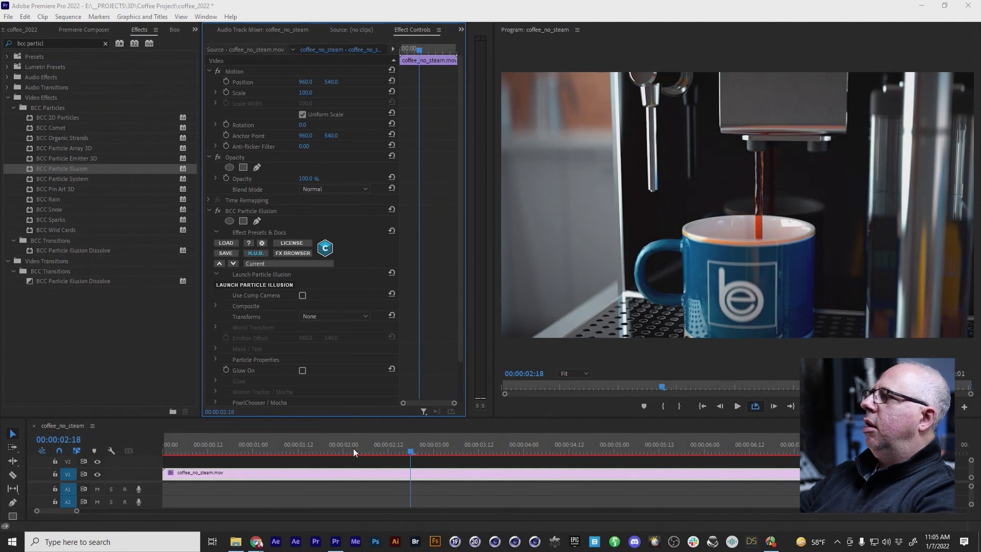
left_click(352, 449)
key("space")
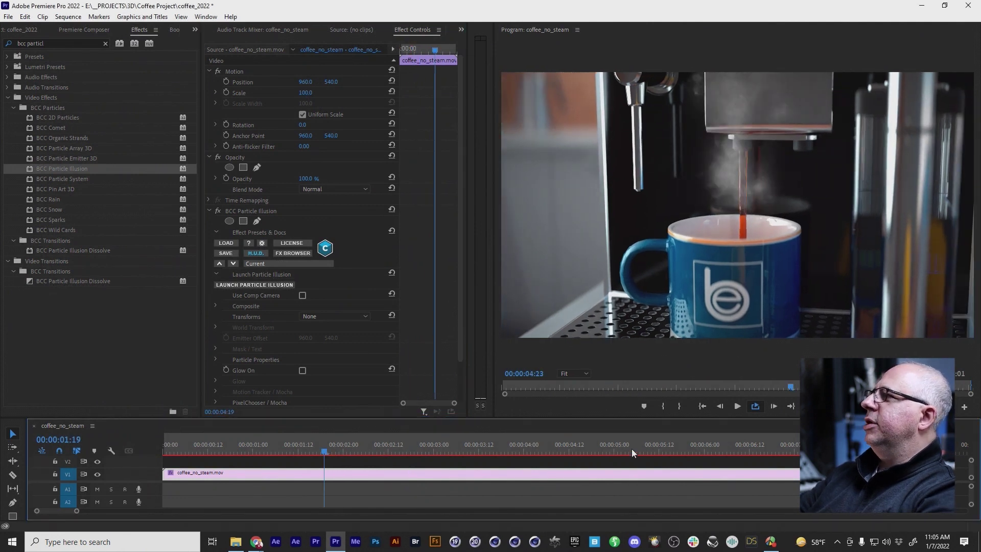
left_click_drag(431, 448, 386, 439)
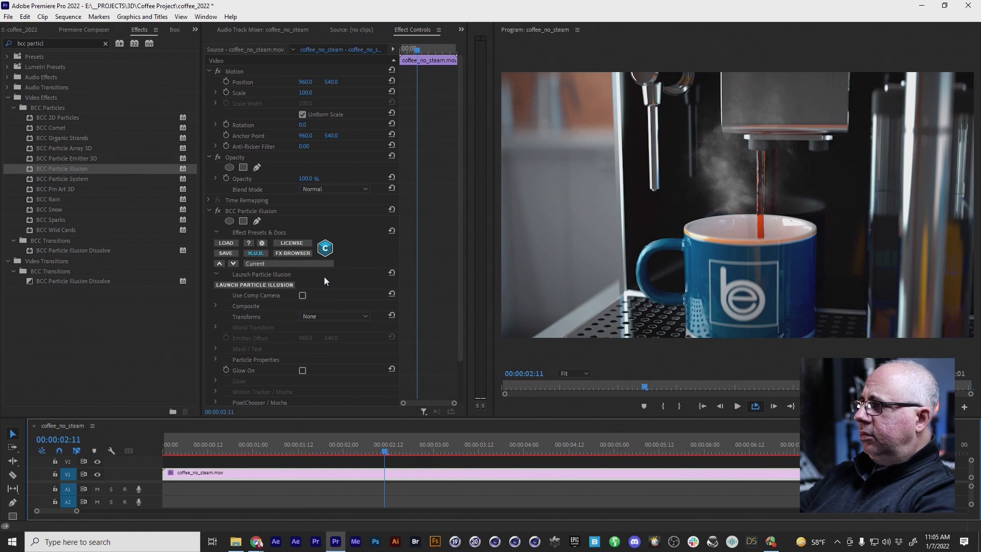
Set the BCC Particle Illusion effect's Transforms to World, switching to None and back to compare which settings are available
left_click(321, 315)
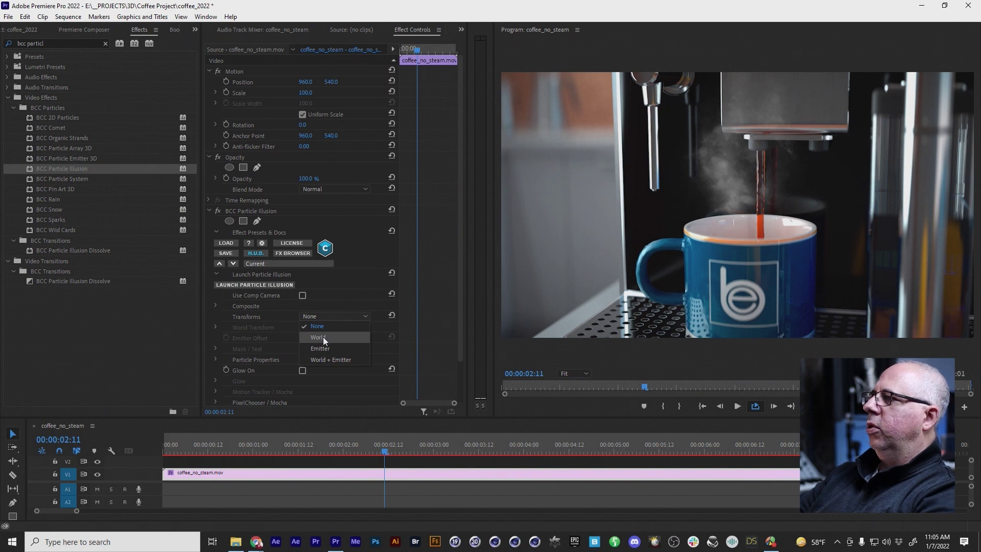
left_click(323, 337)
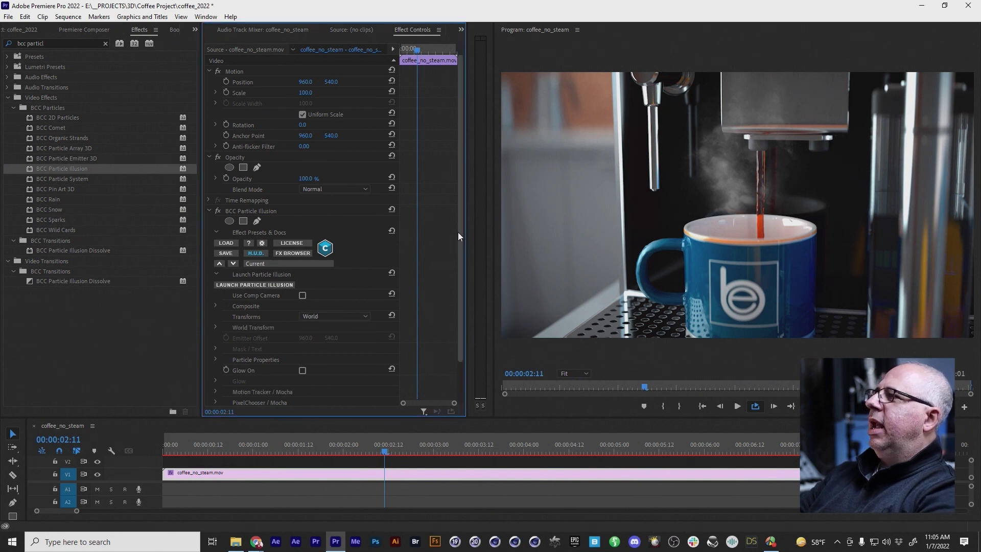
left_click_drag(461, 225, 458, 270)
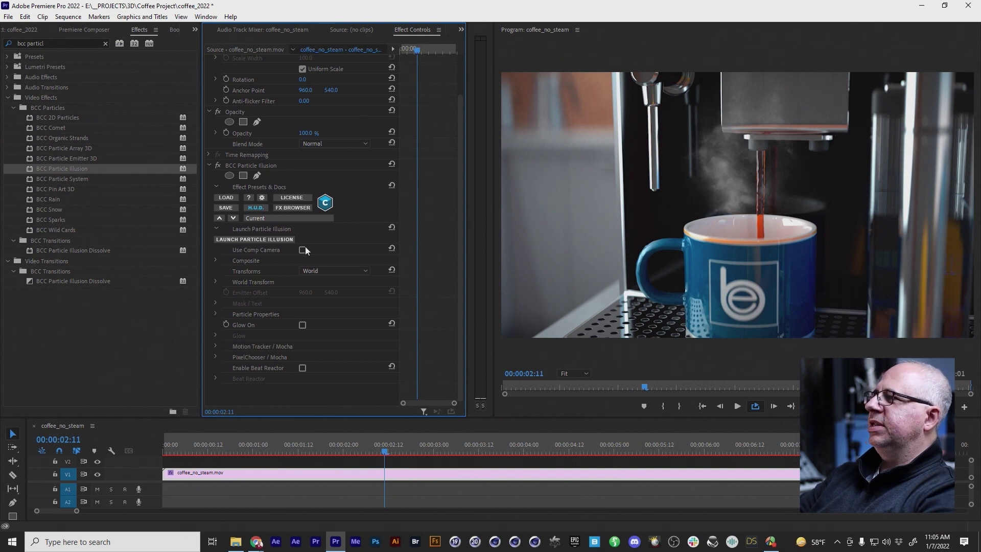
left_click(318, 271)
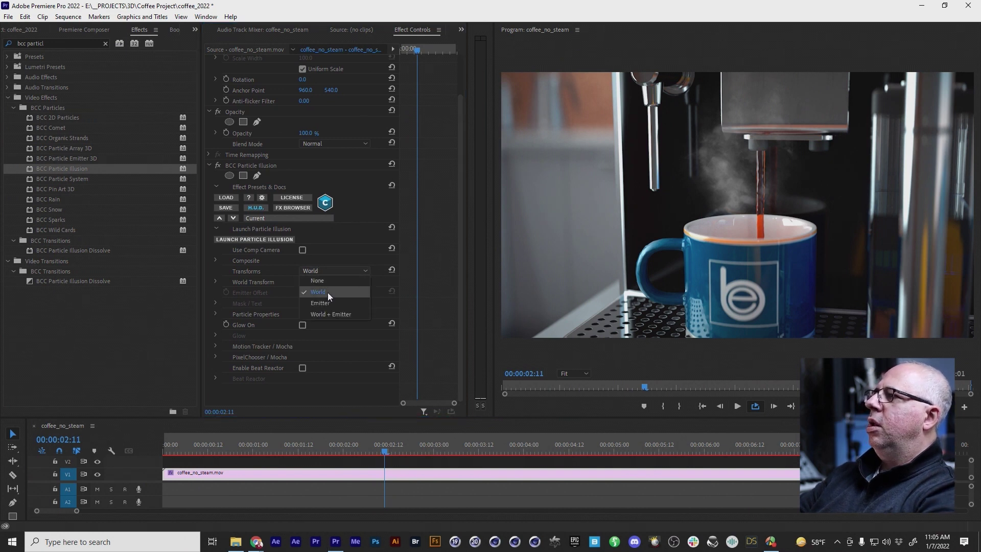
left_click(330, 292)
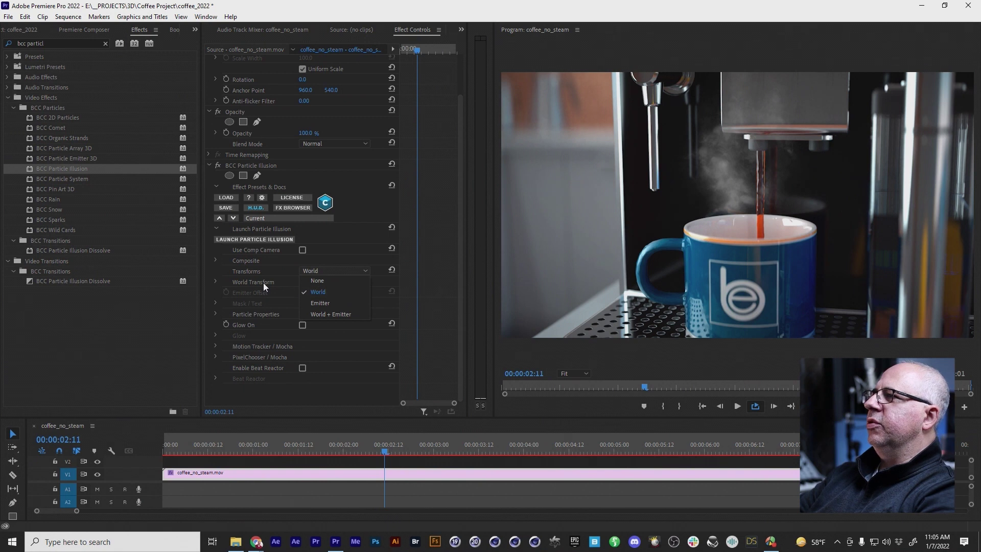
left_click(319, 270)
left_click(314, 280)
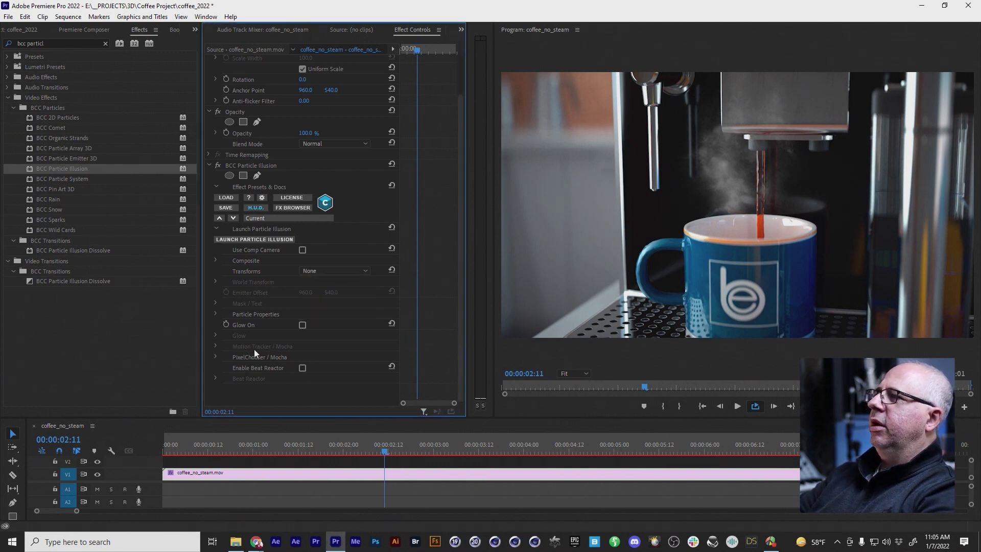
left_click(324, 271)
left_click(335, 292)
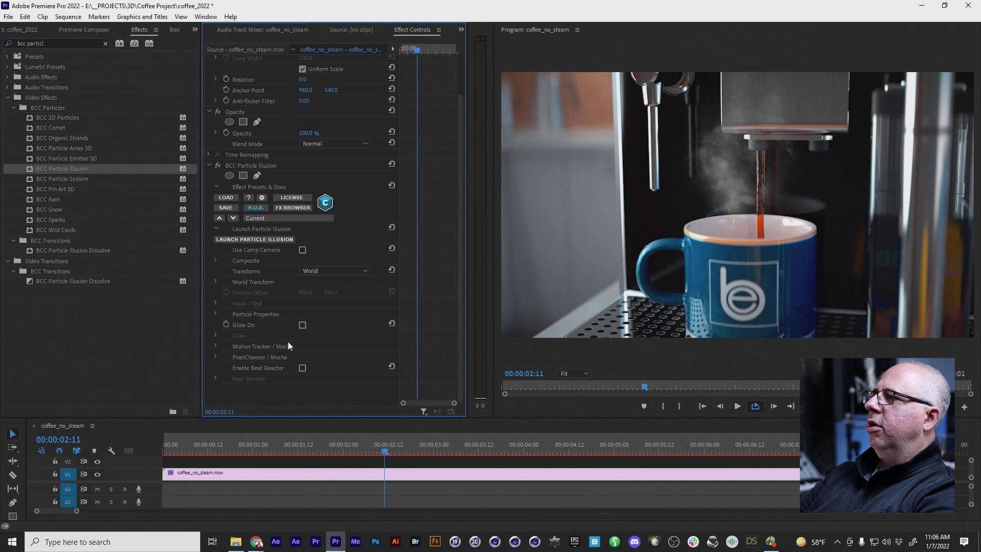
Expand the effect's Motion Tracker / Mocha settings and launch the Mocha Motion Tracker
left_click(215, 347)
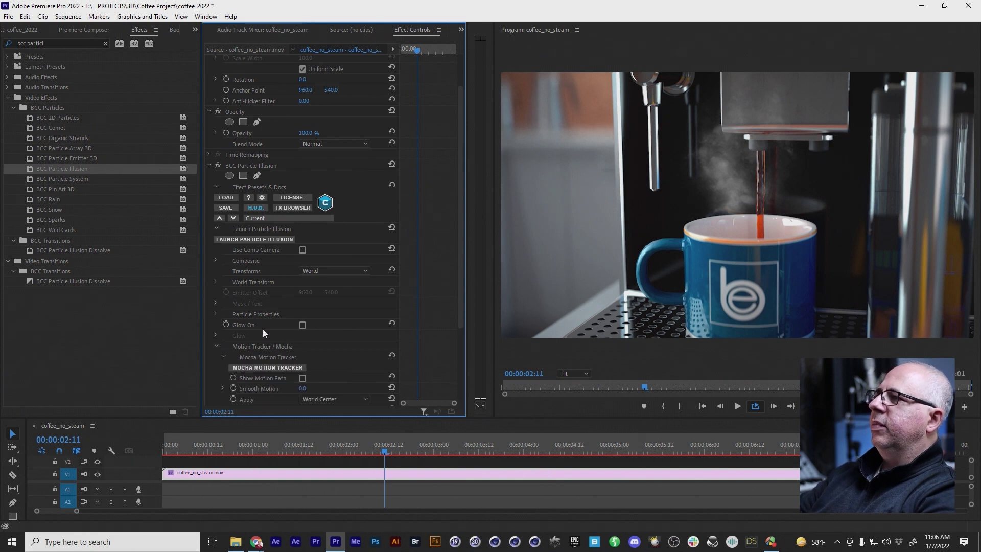
left_click_drag(458, 192, 449, 268)
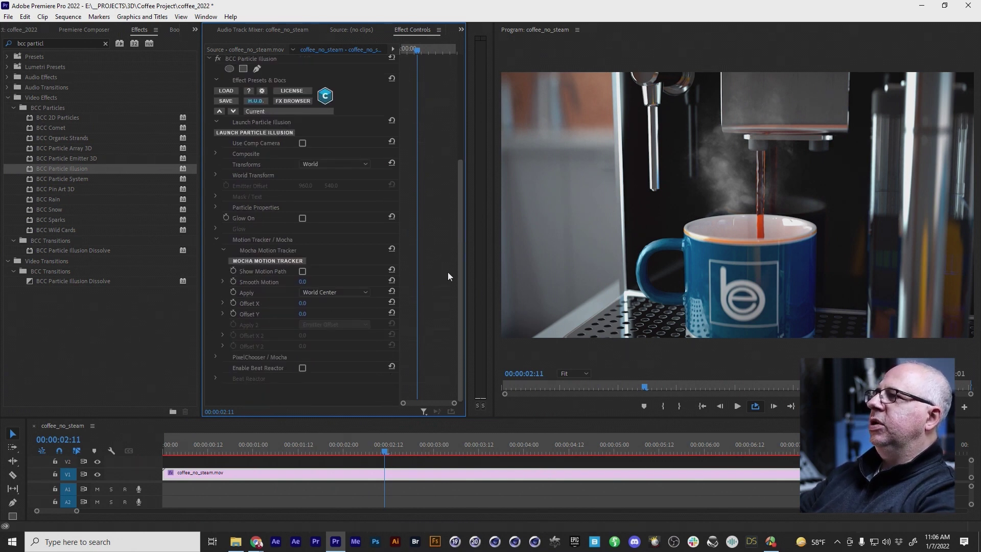
left_click(282, 260)
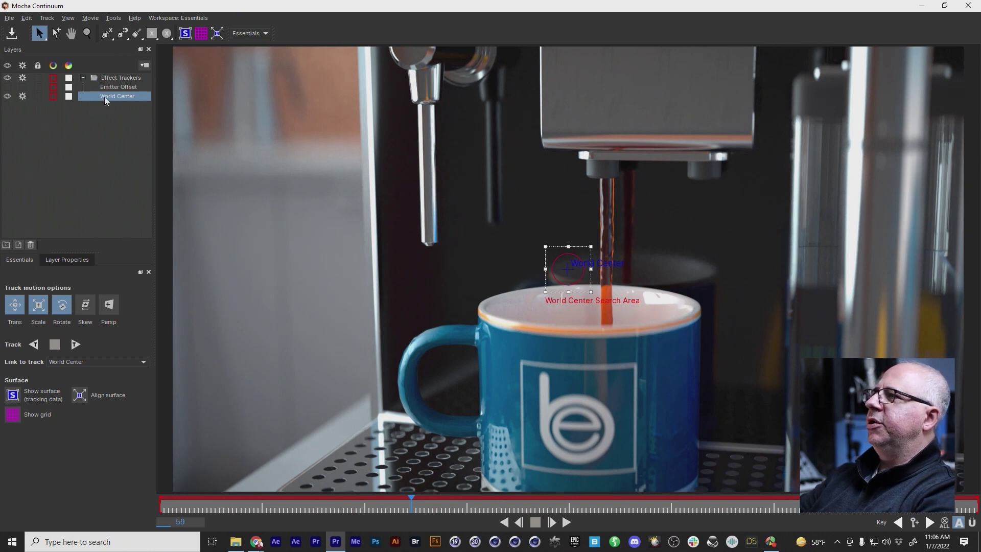
Enlarge the World Center tracking ellipse to surround the mug's rim, and place the World Center point inside the mug's opening
left_click_drag(567, 286, 483, 307)
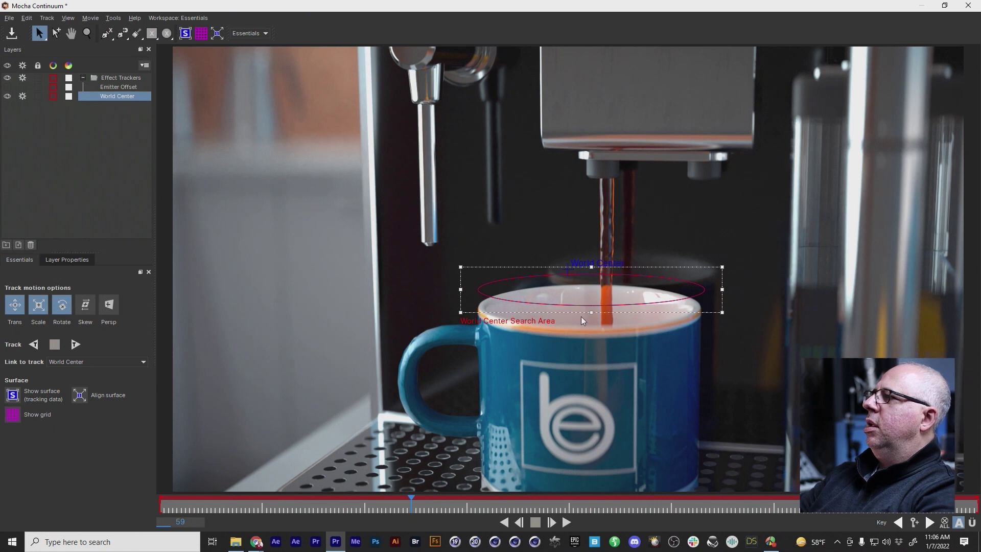
left_click_drag(593, 309, 595, 349)
left_click_drag(593, 309, 591, 266)
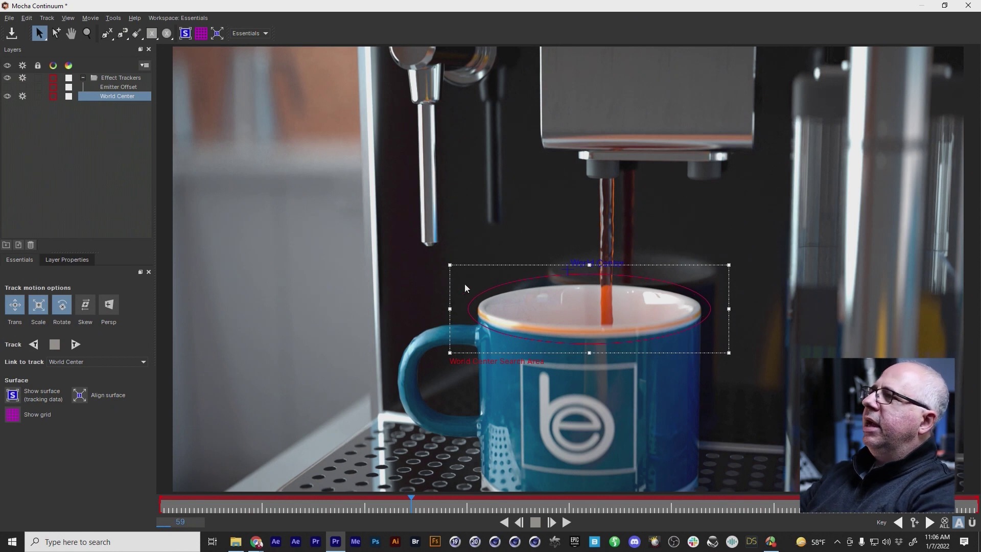
left_click(571, 263)
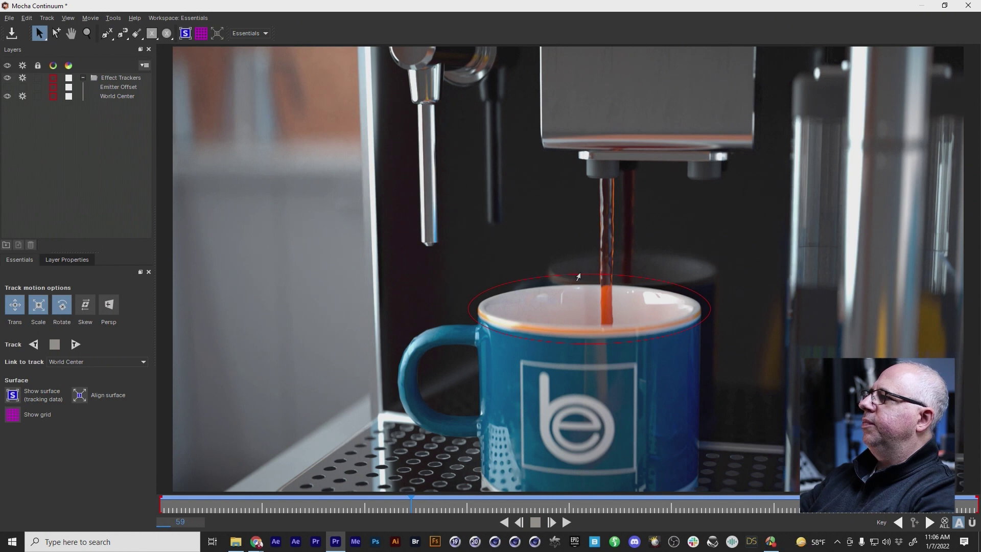
left_click(532, 344)
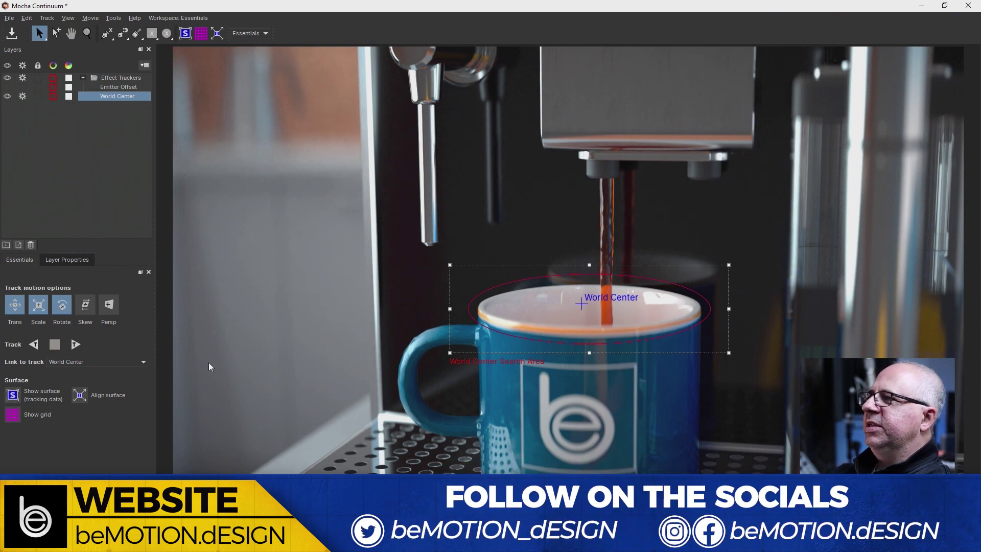
Track World Center backward from frame 59 to the clip's start, and forward from frame 59 to the end
left_click(33, 346)
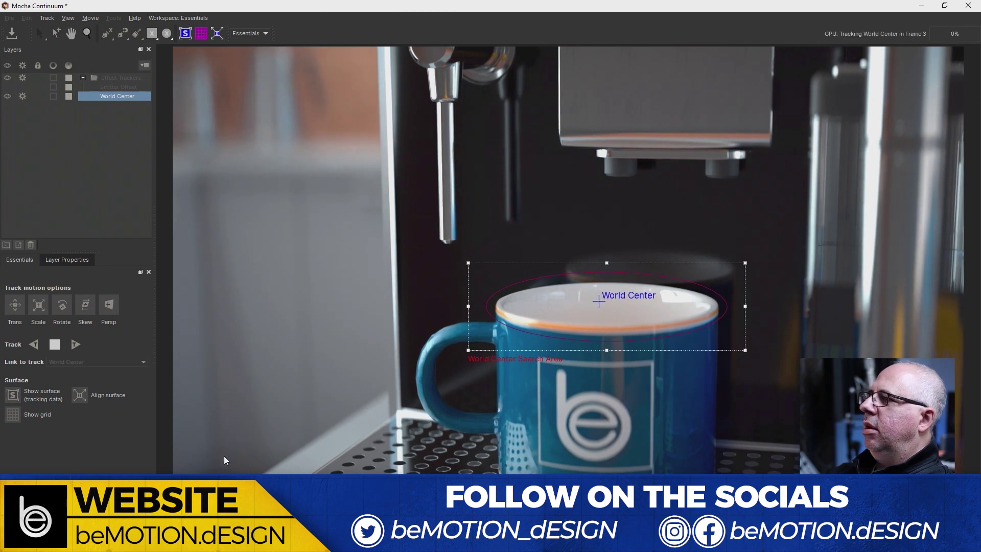
left_click(406, 509)
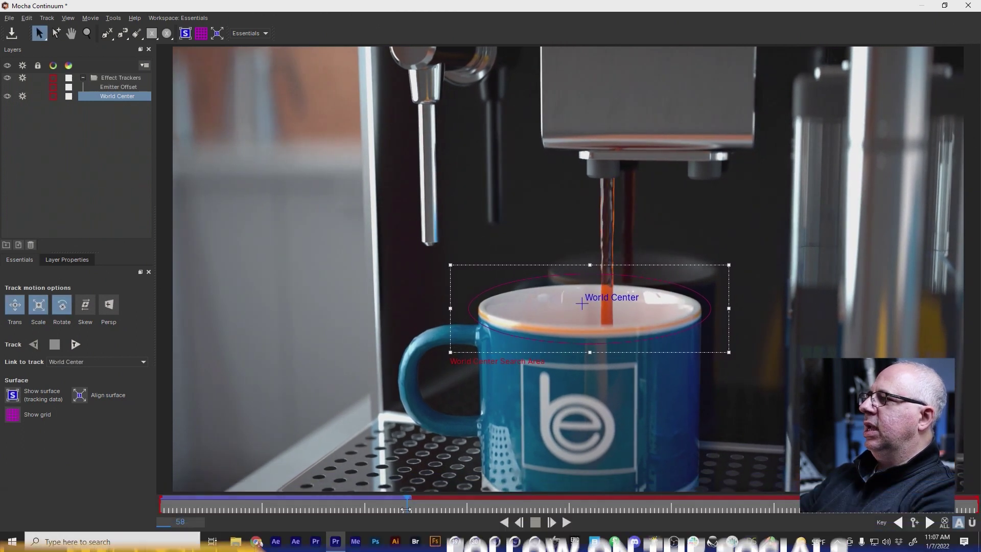
left_click_drag(406, 509, 407, 508)
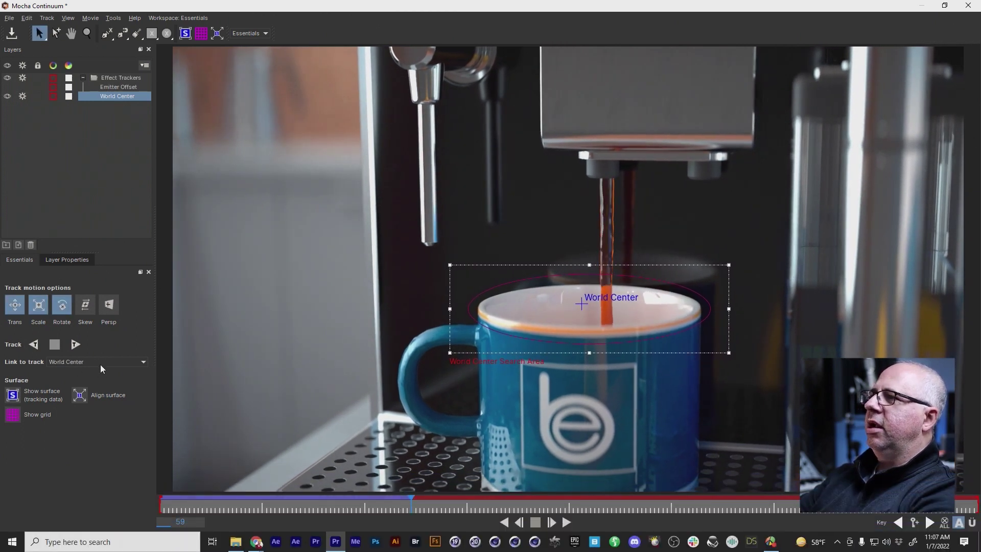
left_click(82, 346)
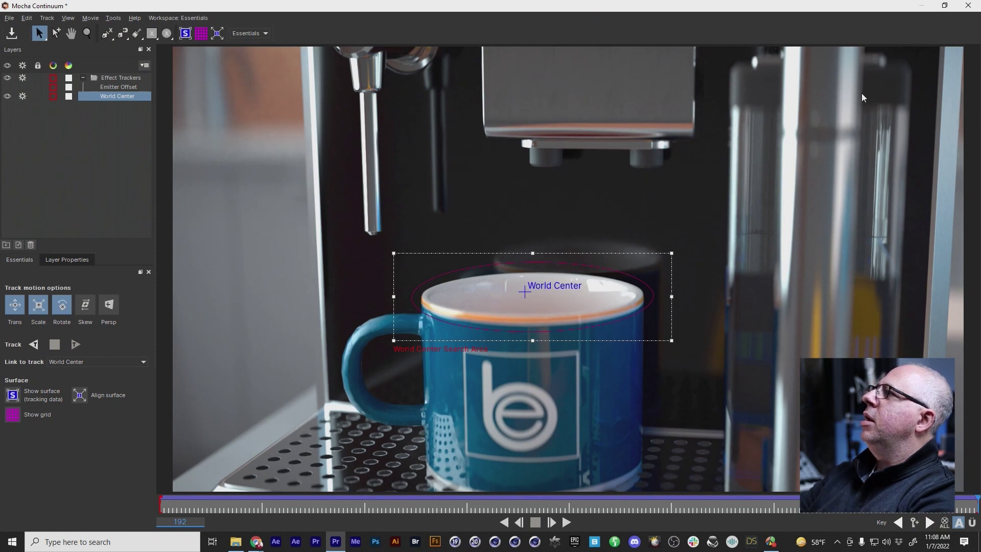
Close Mocha, keeping the World Center track, and play the clip from near its start to check the tracked steam
left_click(960, 10)
left_click(634, 291)
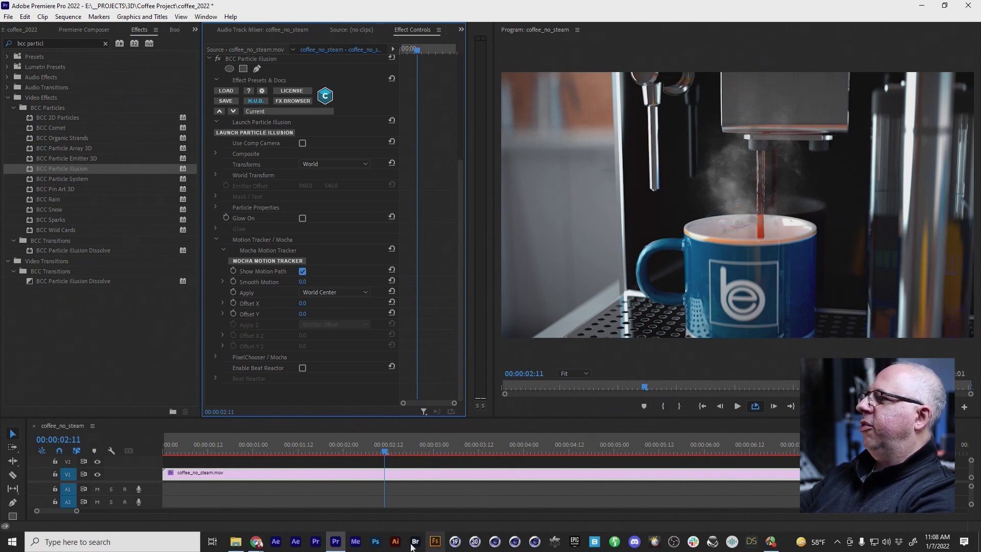
left_click_drag(398, 453, 221, 492)
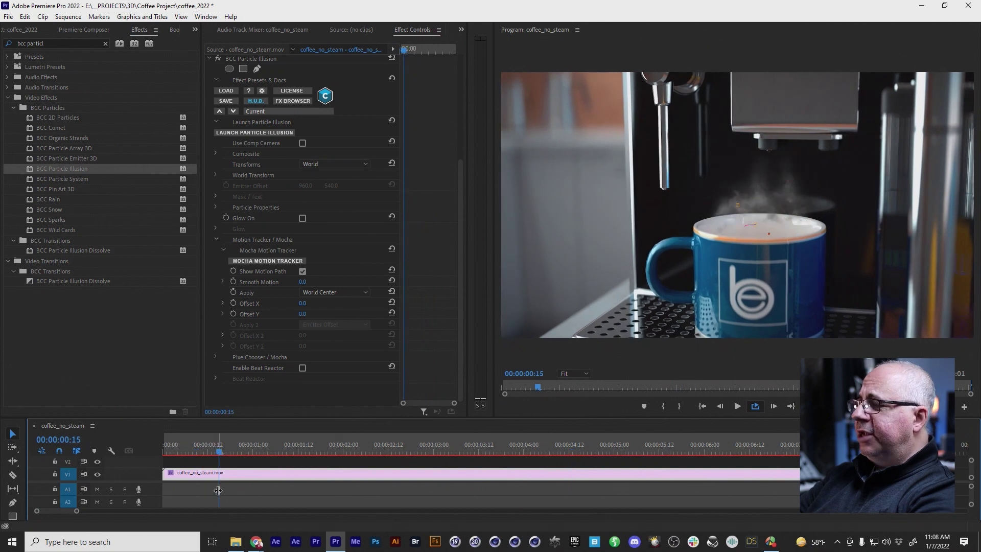
key("space")
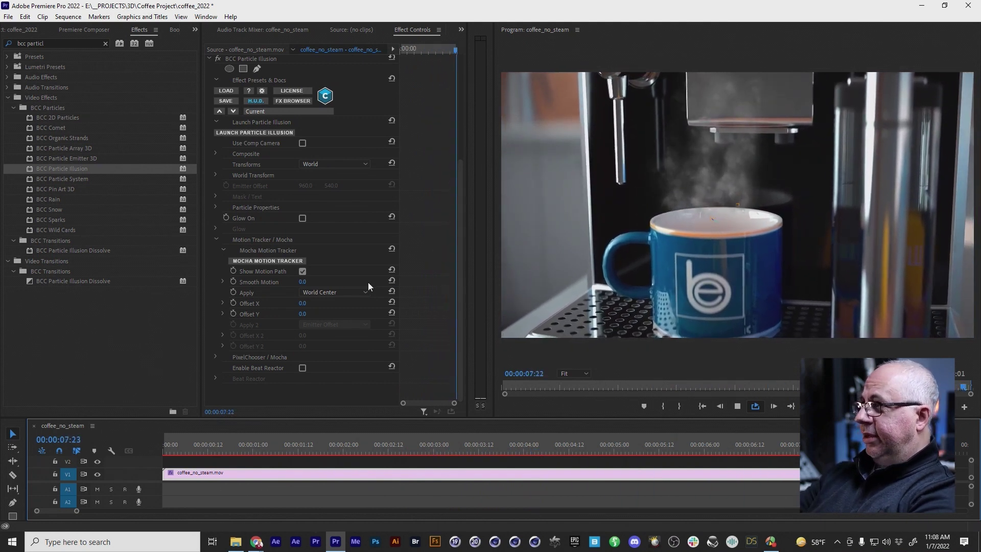
In the BCC Particle Illusion effect's Composite settings, set Composite Style to Alpha + Apply Mode and Apply Mode to Screen
left_click(216, 154)
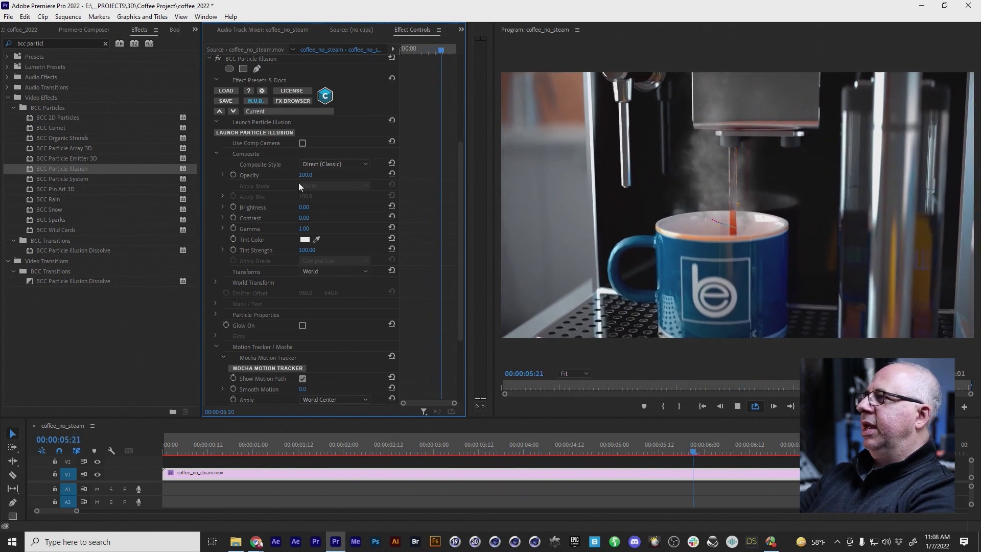
left_click(320, 164)
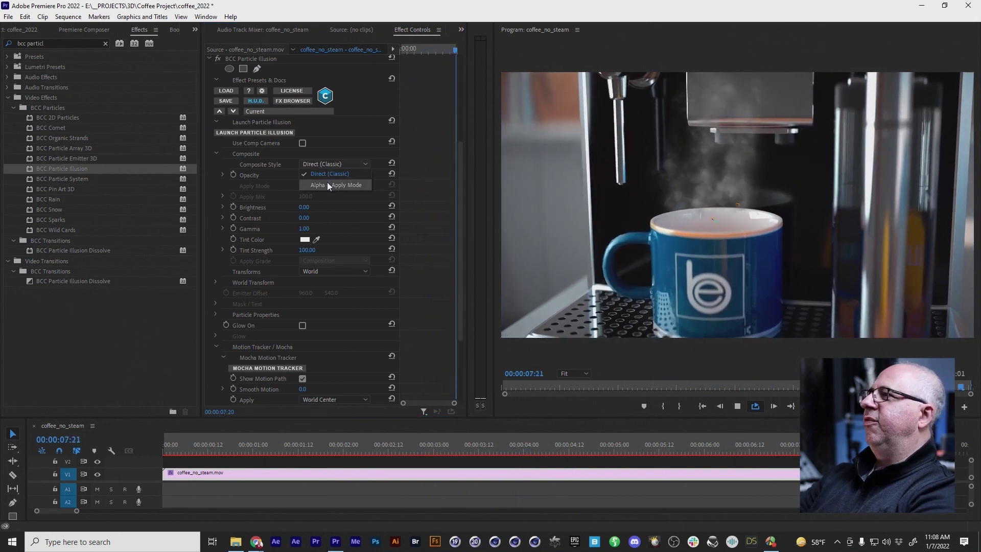
left_click(327, 185)
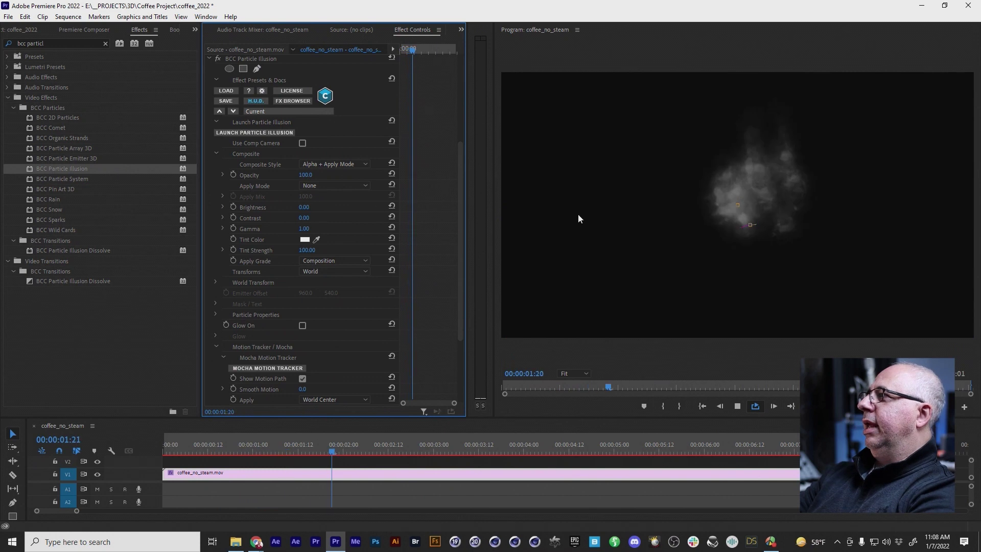
left_click(318, 185)
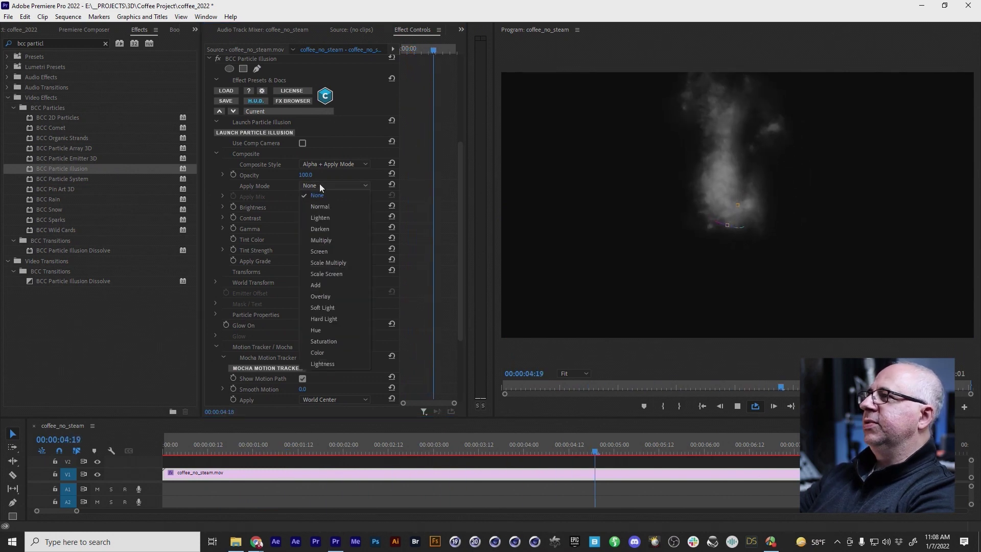
left_click(330, 247)
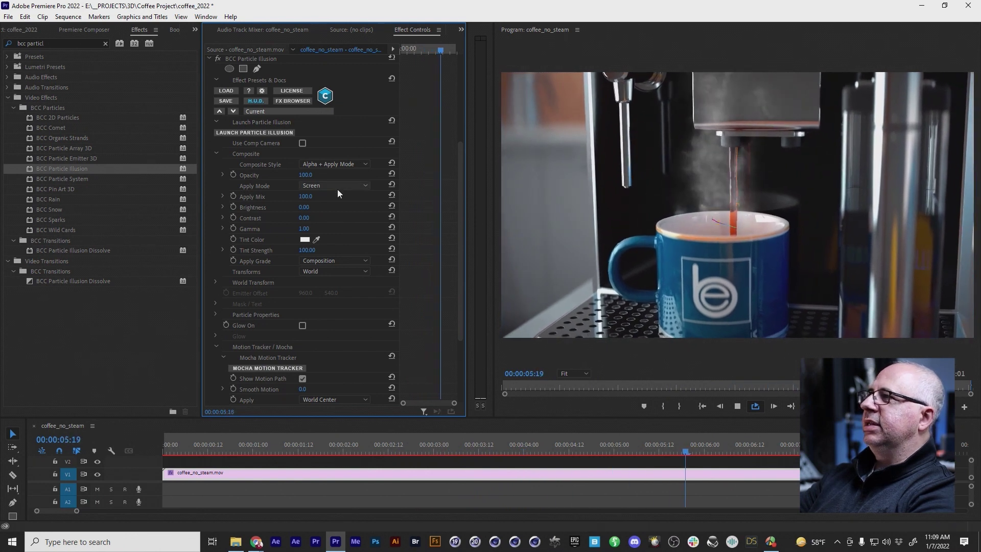
Set the BCC Particle Illusion effect's Composite Opacity to 50 and play the clip from its start
left_click(305, 174)
type("50")
key("Return")
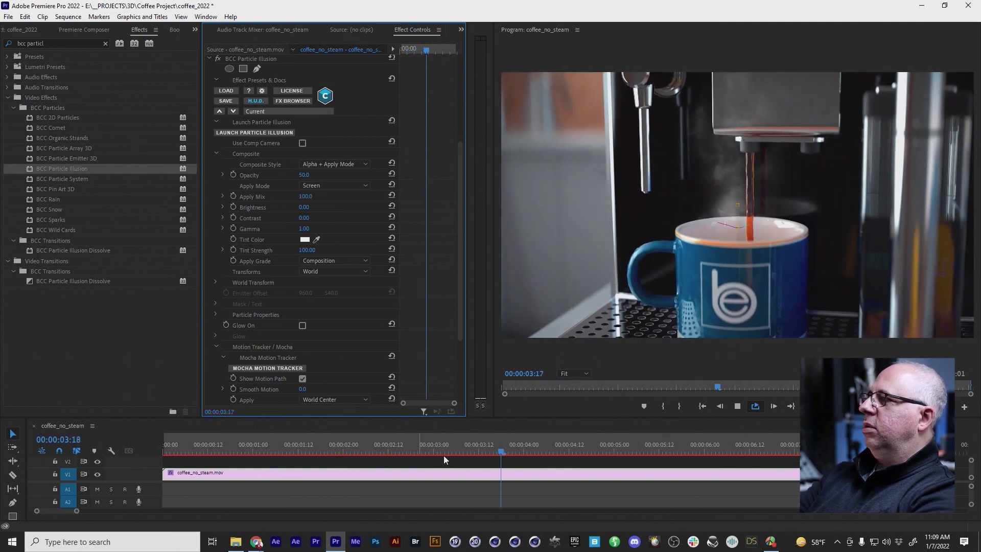
left_click_drag(456, 450, 161, 452)
key("space")
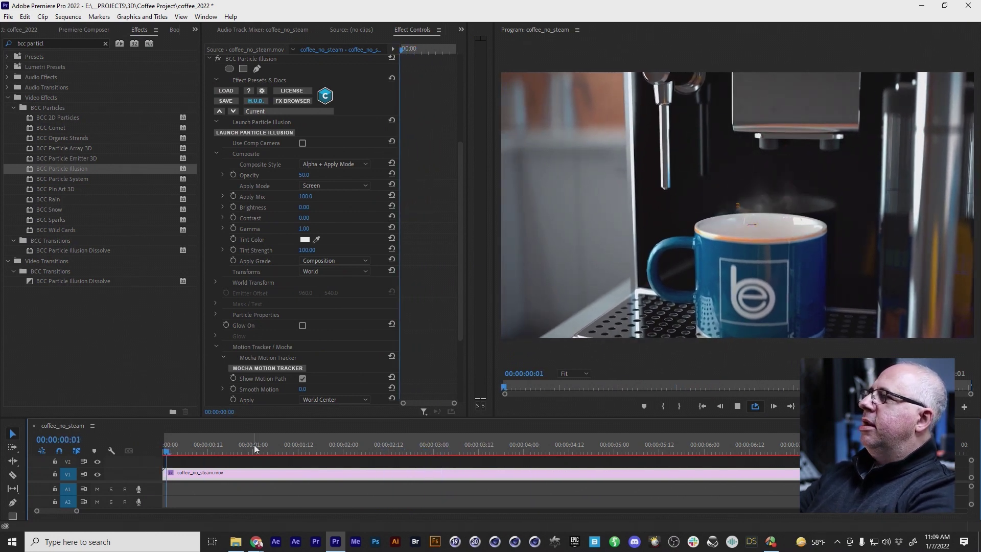
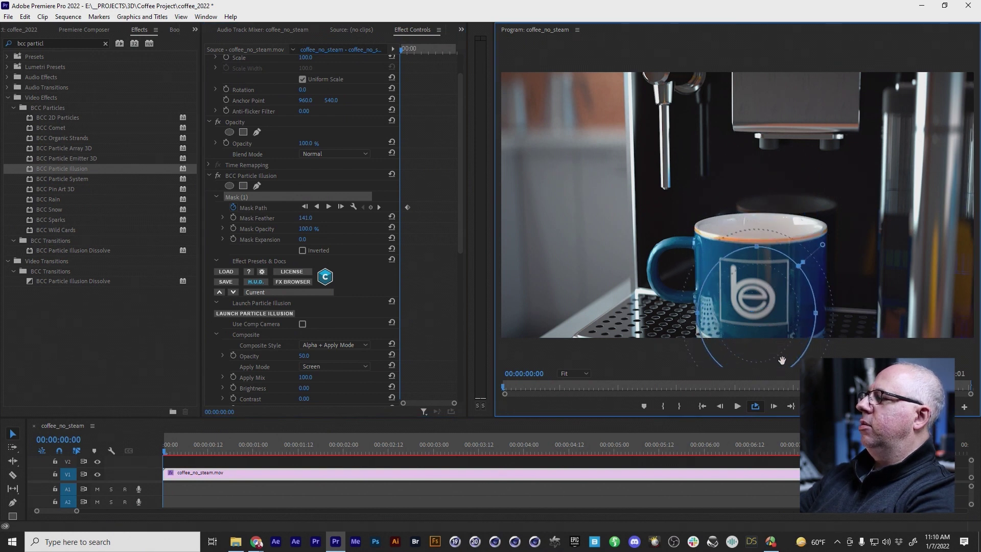
Play the clip from its start to check how the animated mask reveals the steam
left_click(165, 453)
left_click_drag(190, 454, 165, 448)
key("space")
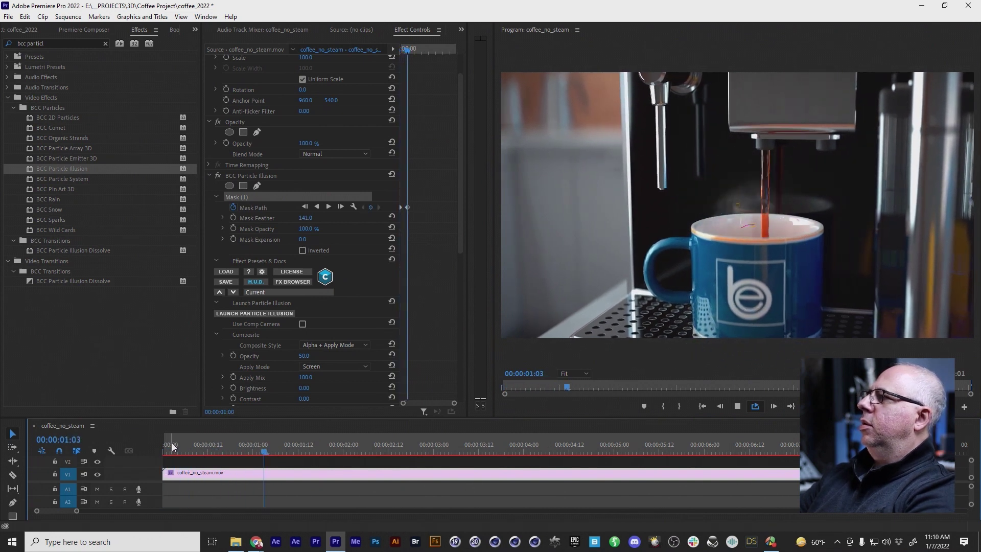
At 00:00:02:10, keyframe a taller, slightly wider Mask (1) reaching from the mug up to the coffee machine's brew head
key("space")
mouse_move(423, 54)
left_mouse_down()
mouse_move(404, 55)
mouse_move(416, 52)
left_mouse_up()
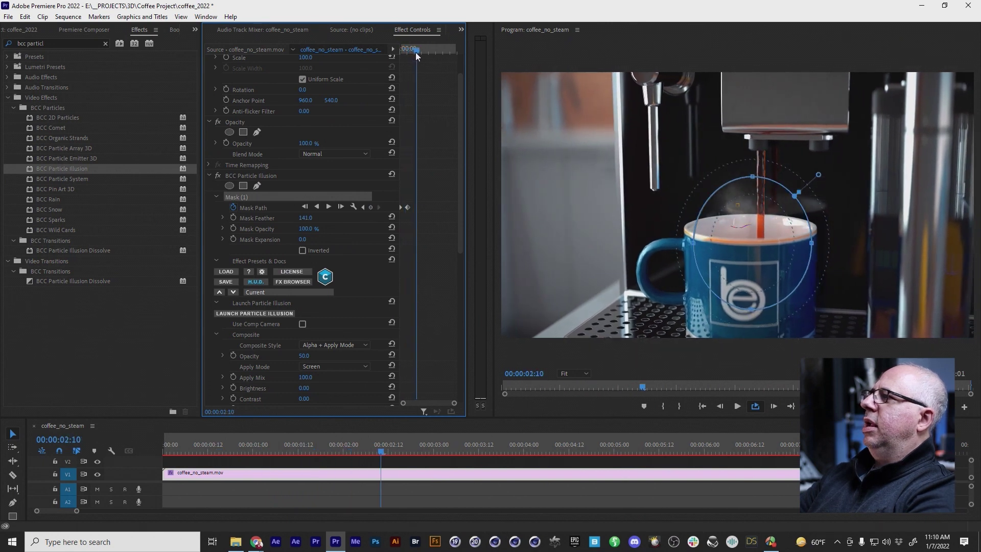
left_click(757, 178)
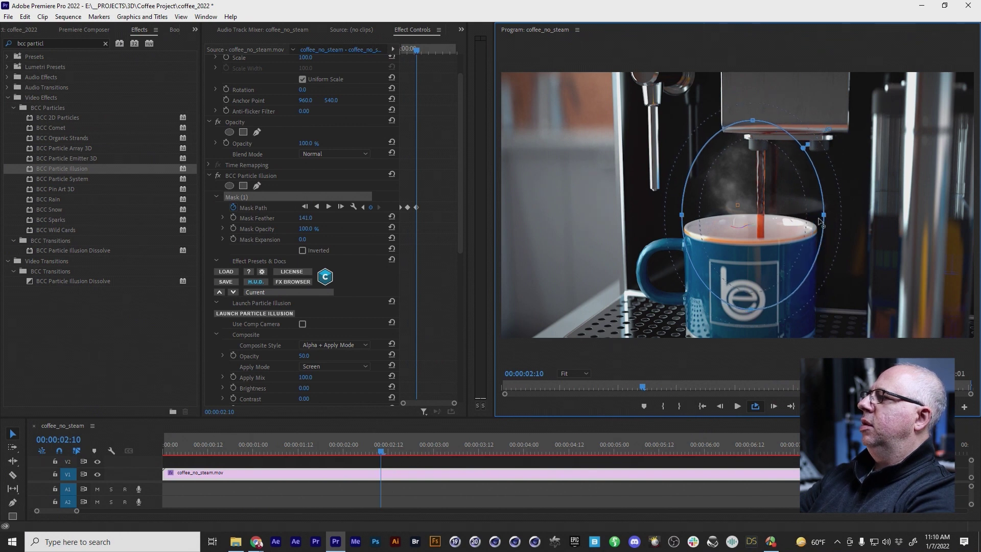
Replay the clip from its start and scrub through it to review the steam with the enlarged mask
left_click_drag(373, 446, 138, 434)
key("space")
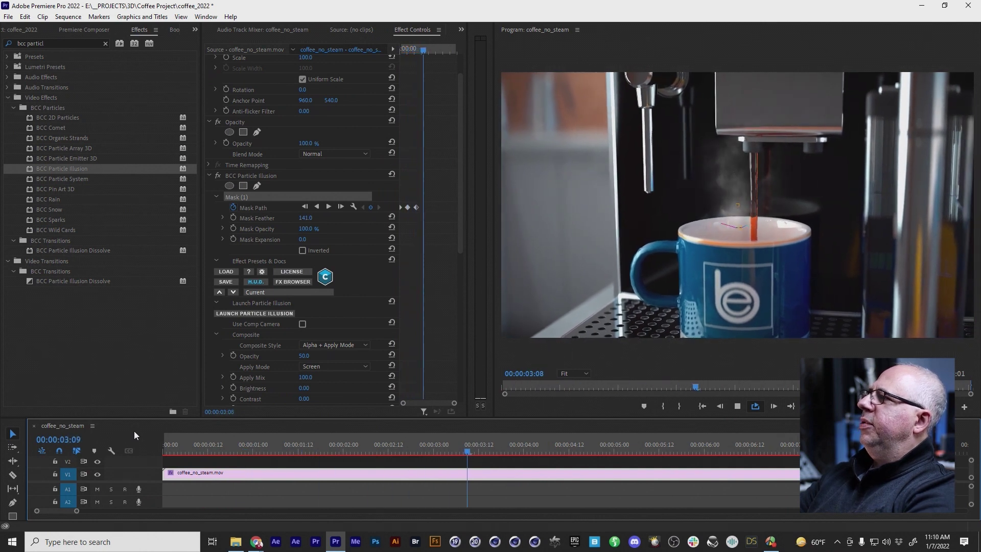
left_click_drag(179, 450, 161, 451)
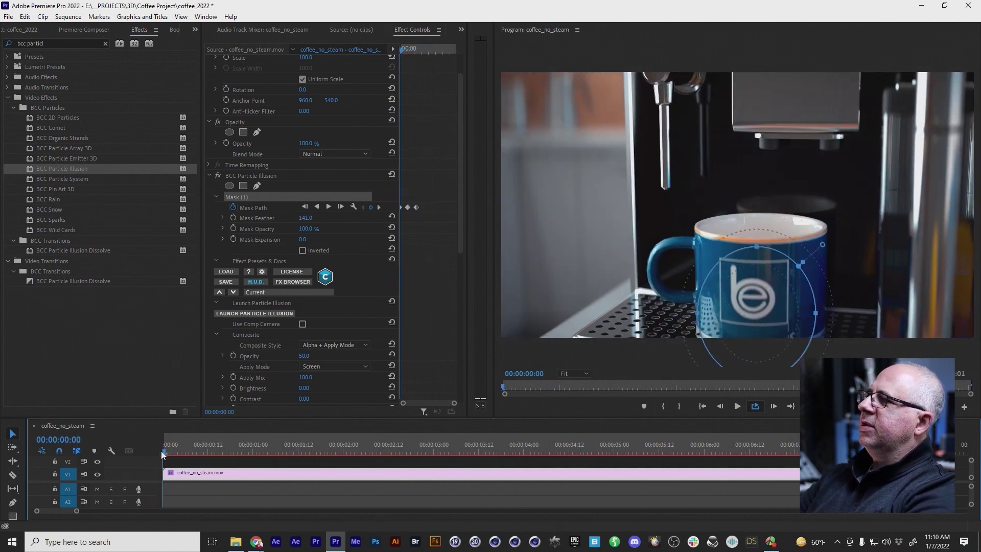
key("space")
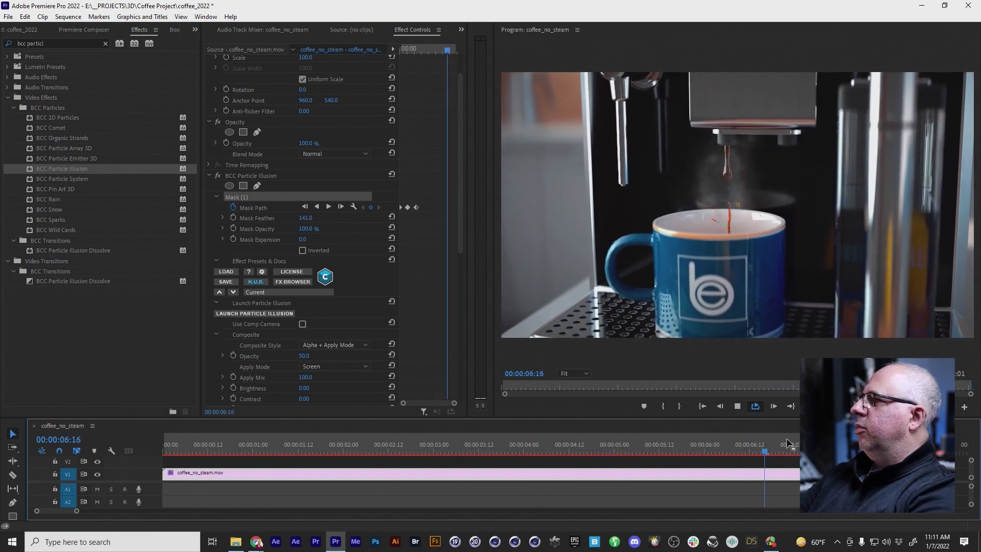
left_click(322, 451)
left_click_drag(325, 471, 333, 470)
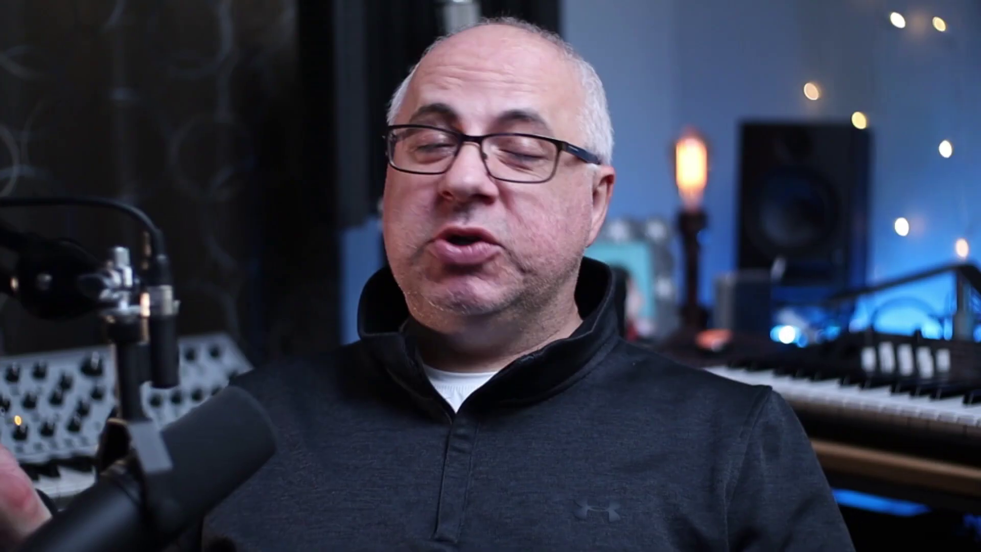